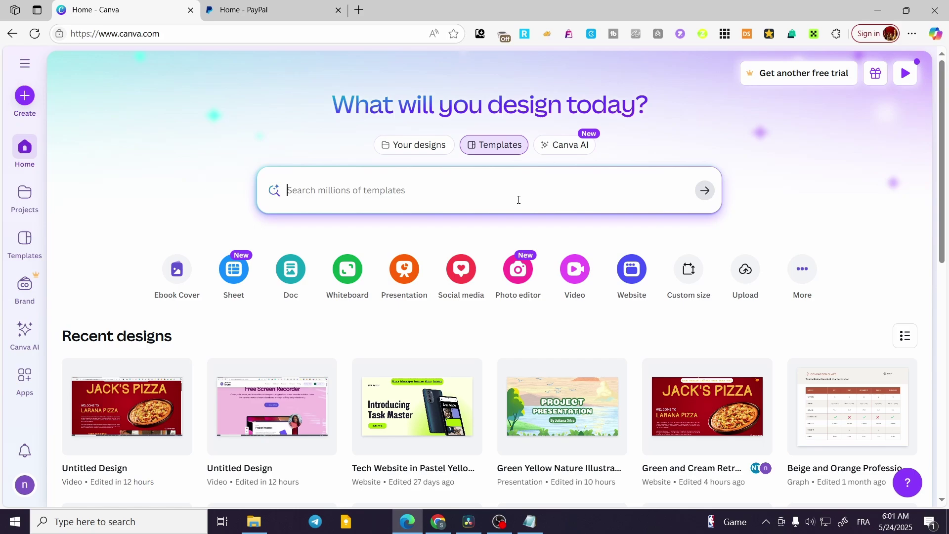
Search your own designs for 'we' and open the Jack's Pizza website design.
{"action": "left_click", "coordinate": [281, 5]}
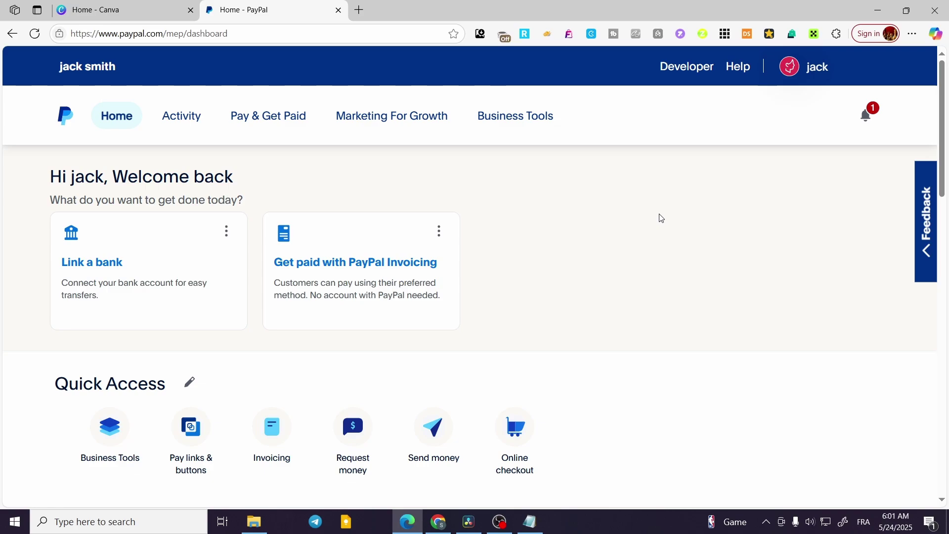
{"action": "left_click", "coordinate": [121, 9]}
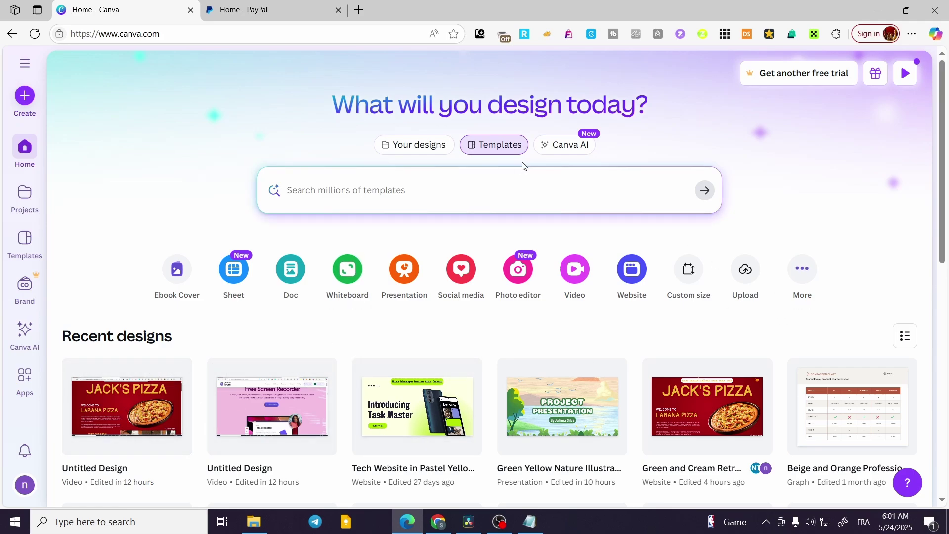
{"action": "left_click", "coordinate": [492, 184]}
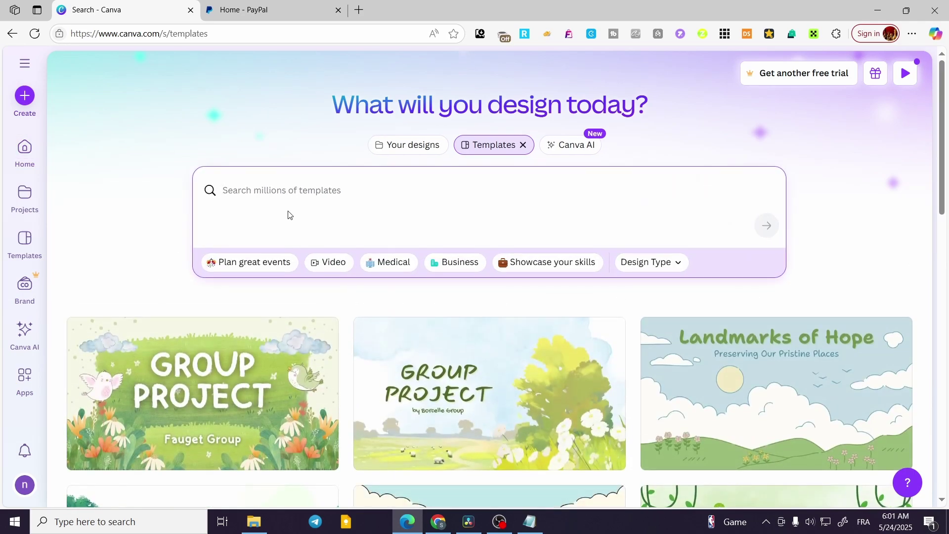
{"action": "type", "text": "website"}
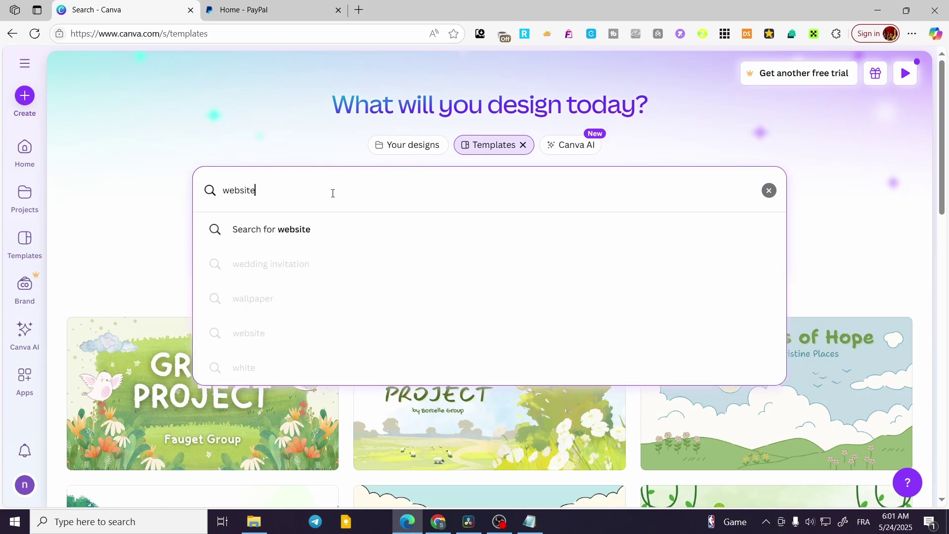
{"action": "left_click", "coordinate": [425, 155]}
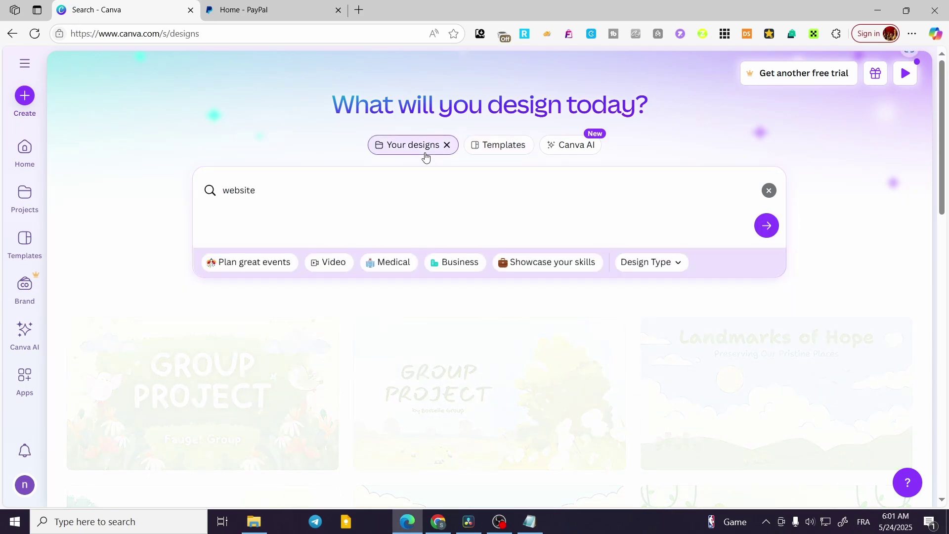
{"action": "scroll", "coordinate": [368, 423], "scroll_direction": "down", "scroll_amount": 1}
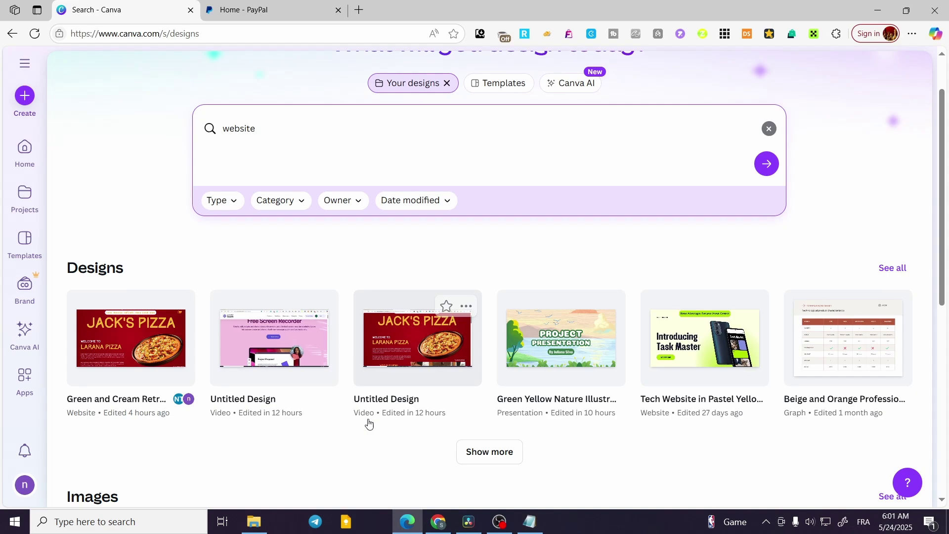
{"action": "left_click", "coordinate": [119, 358]}
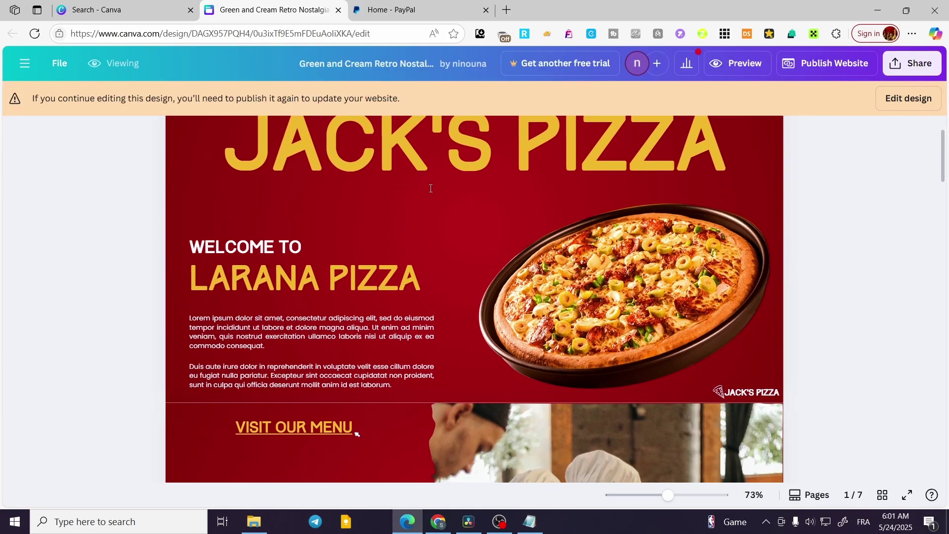
Switch the Jack's Pizza design to editing and search the Apps library for 'emb'.
{"action": "scroll", "coordinate": [431, 188], "scroll_direction": "up", "scroll_amount": 2}
{"action": "left_click", "coordinate": [928, 100]}
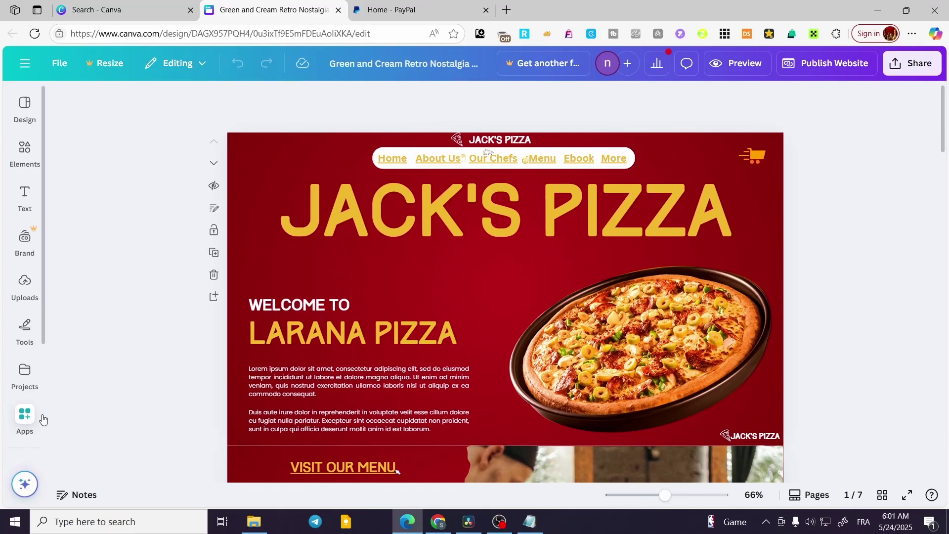
{"action": "left_click", "coordinate": [25, 416]}
{"action": "left_click", "coordinate": [112, 104]}
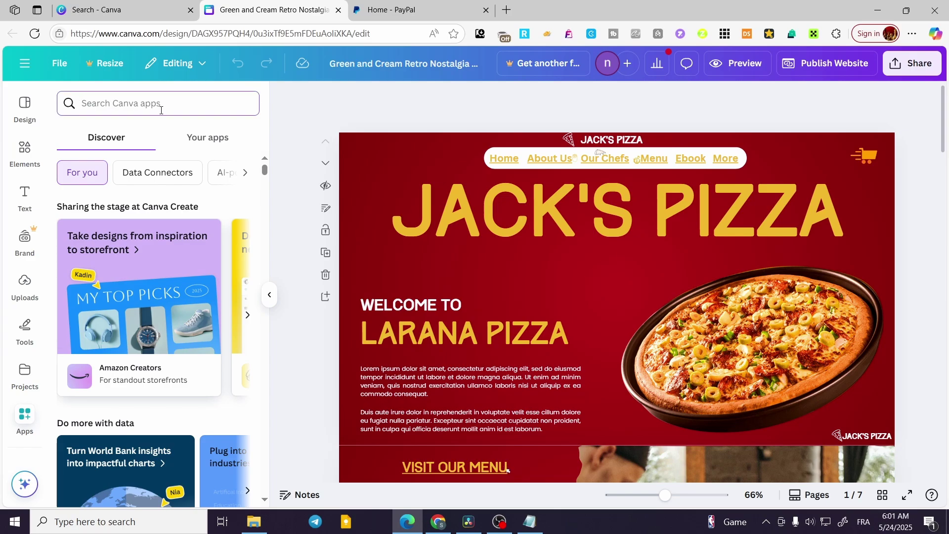
{"action": "type", "text": "embed"}
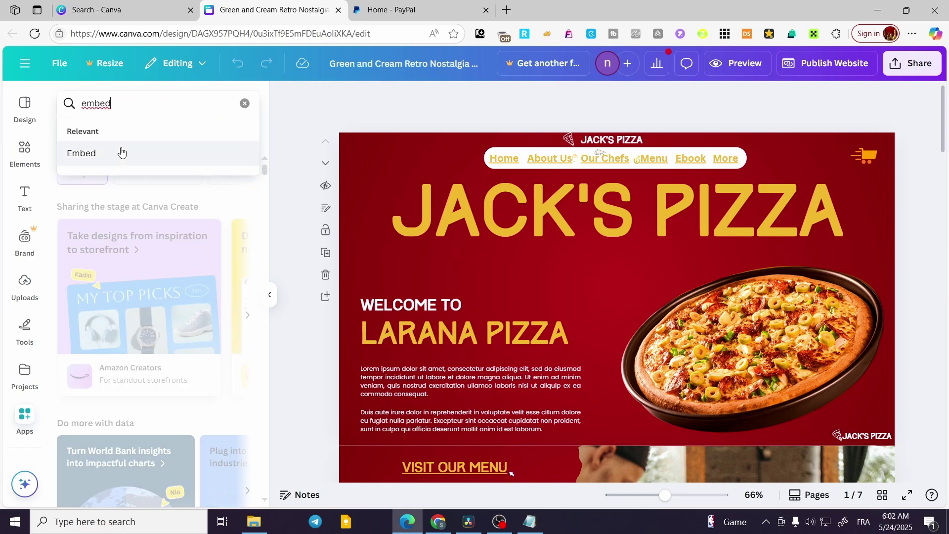
{"action": "left_click", "coordinate": [121, 153]}
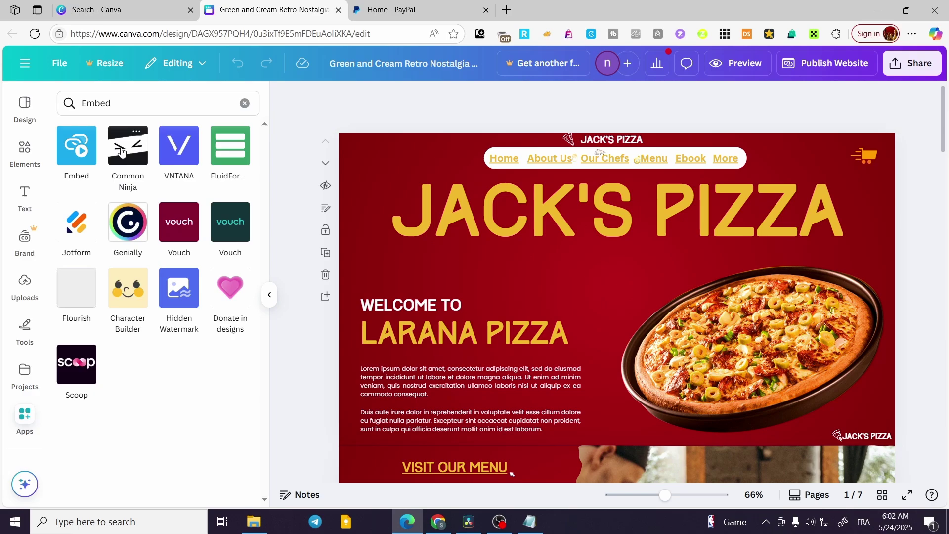
Open the Embed app, glance at the PayPal tab, and reopen the Embed panel.
{"action": "left_click", "coordinate": [88, 161]}
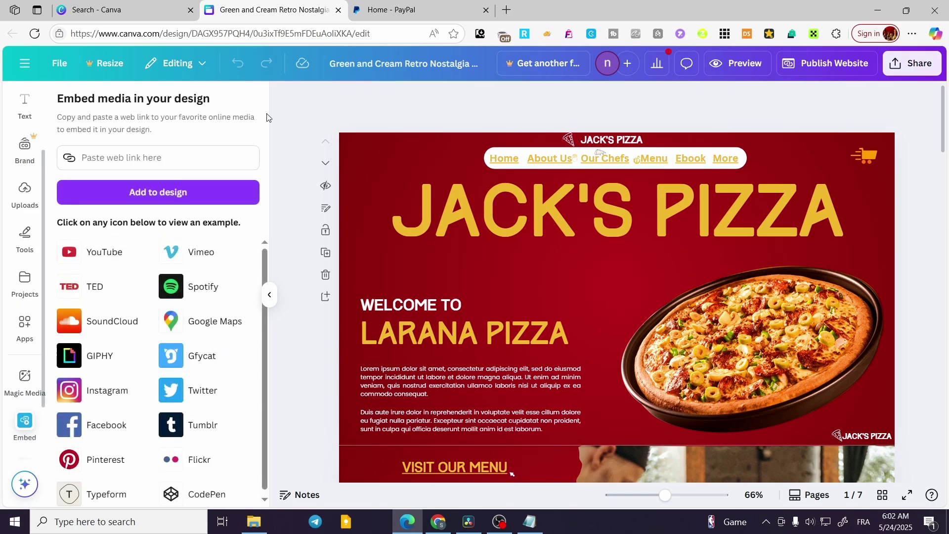
{"action": "left_click", "coordinate": [442, 6]}
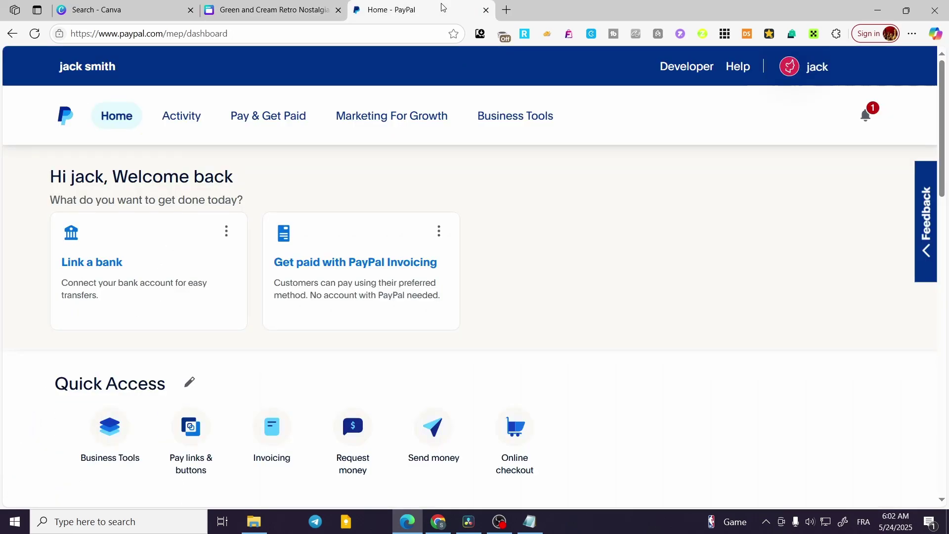
{"action": "left_click", "coordinate": [272, 3]}
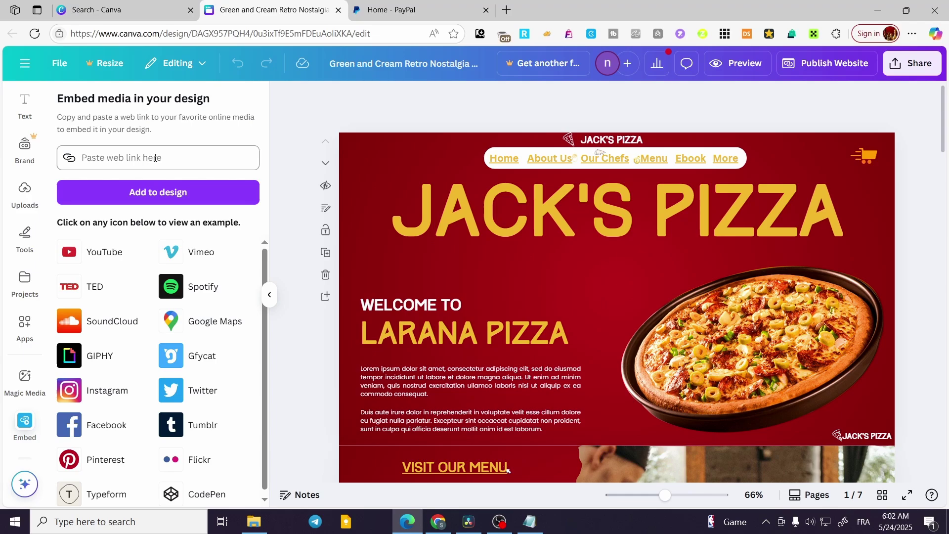
{"action": "left_click", "coordinate": [29, 425]}
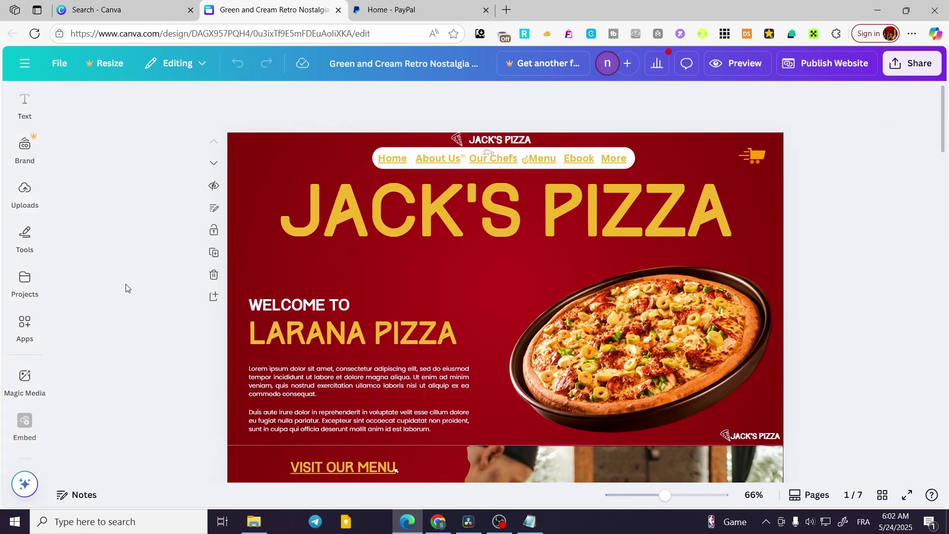
{"action": "left_click", "coordinate": [25, 424]}
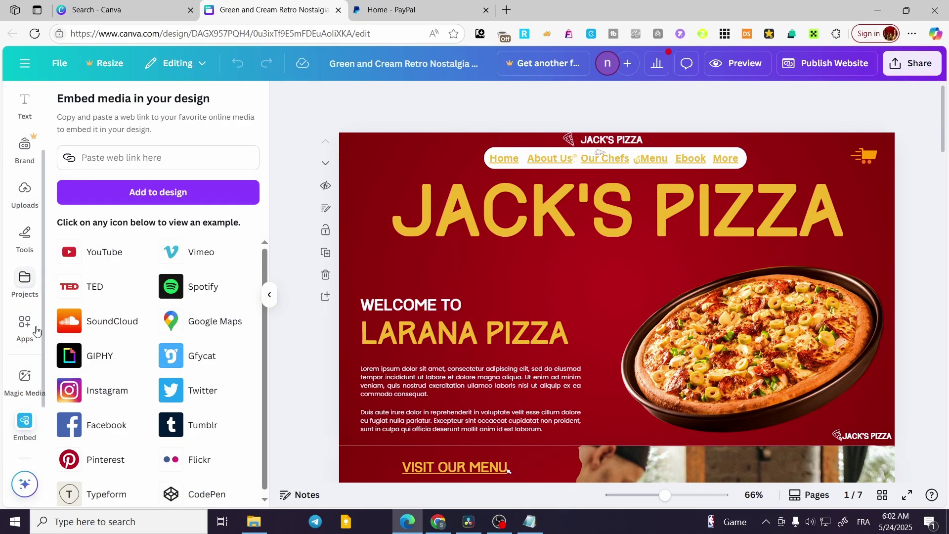
Search the apps for 'paypa', then return to the Embed panel and the PayPal dashboard.
{"action": "left_click", "coordinate": [25, 379]}
{"action": "left_click", "coordinate": [24, 326]}
{"action": "left_click", "coordinate": [86, 105]}
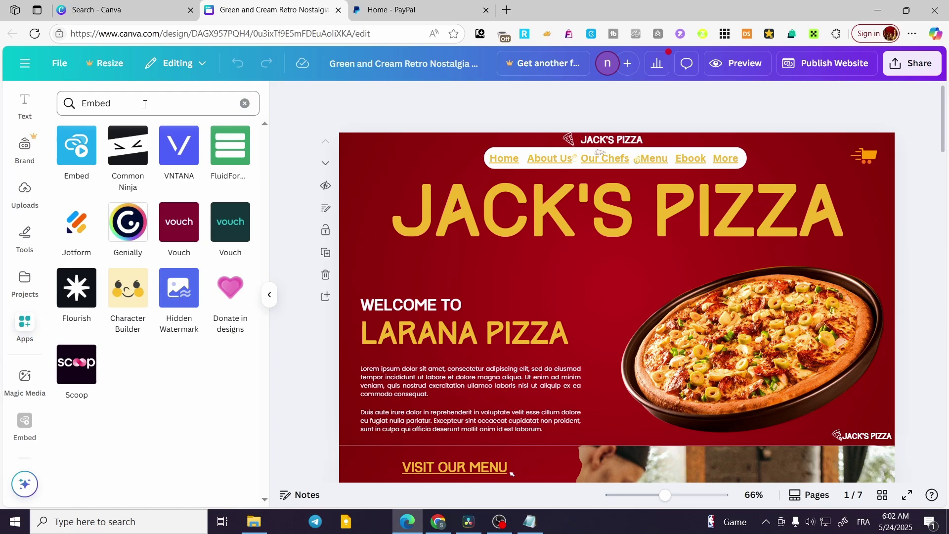
{"action": "type", "text": "pay"}
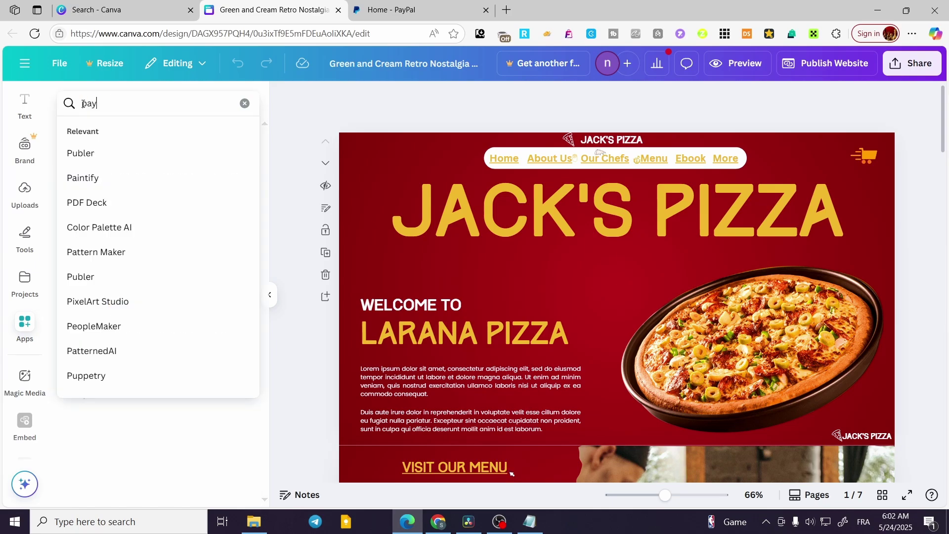
{"action": "type", "text": "pal"}
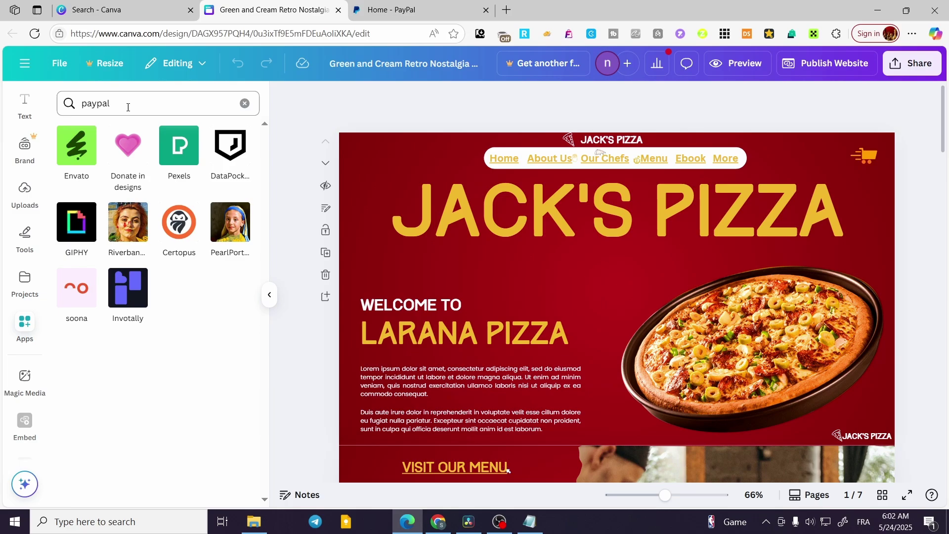
{"action": "left_click", "coordinate": [25, 423]}
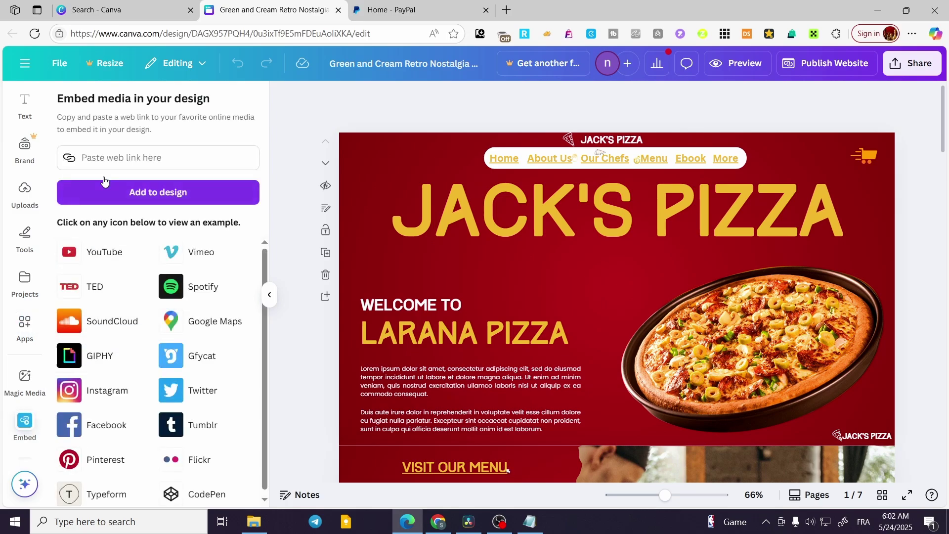
{"action": "left_click", "coordinate": [393, 10]}
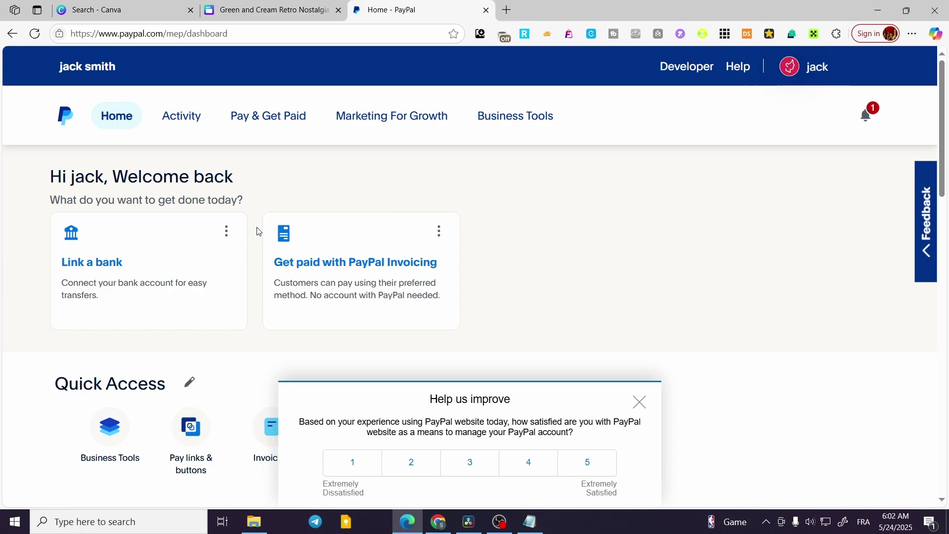
Dismiss PayPal's satisfaction survey and open Pay links & buttons from Quick Access.
{"action": "left_click", "coordinate": [639, 402]}
{"action": "scroll", "coordinate": [581, 282], "scroll_direction": "down", "scroll_amount": 1}
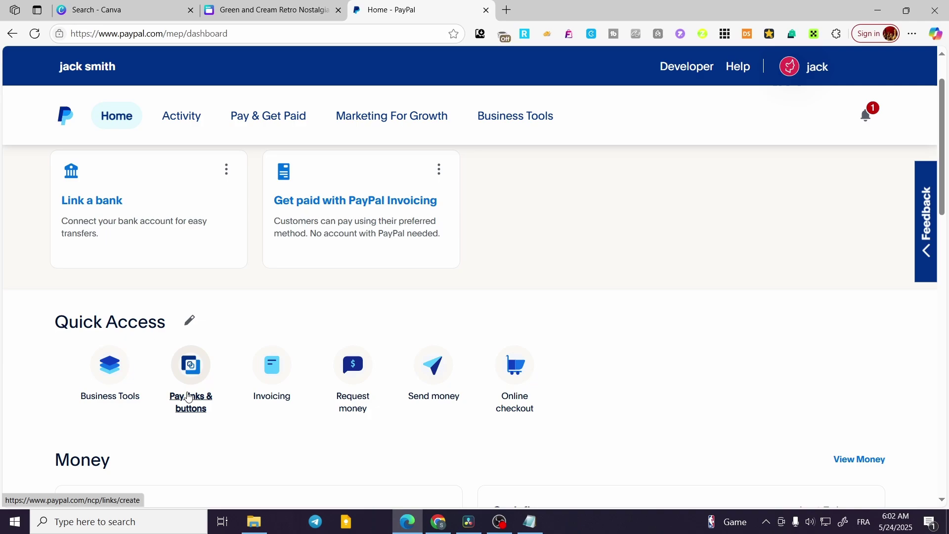
{"action": "left_click", "coordinate": [198, 409]}
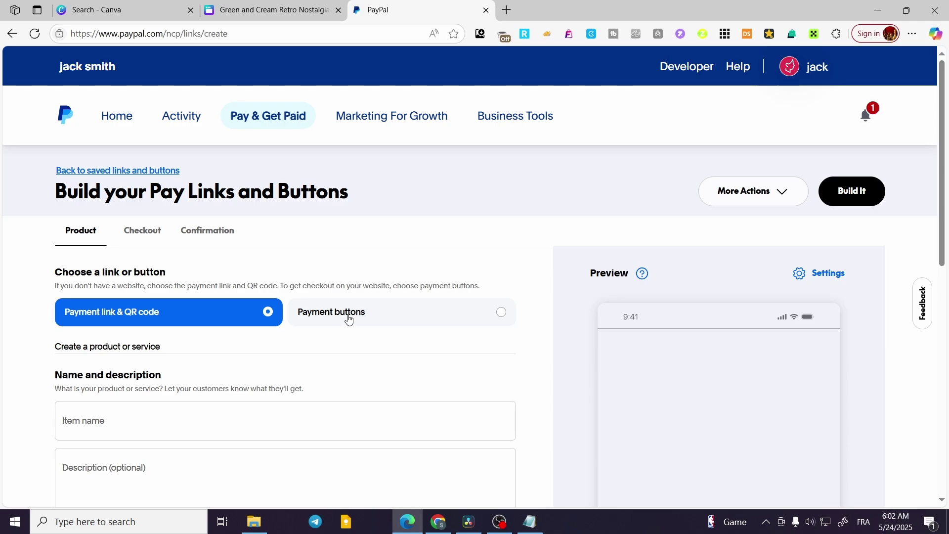
Choose Payment buttons with the single Buy Now button layout.
{"action": "scroll", "coordinate": [348, 318], "scroll_direction": "down", "scroll_amount": 2}
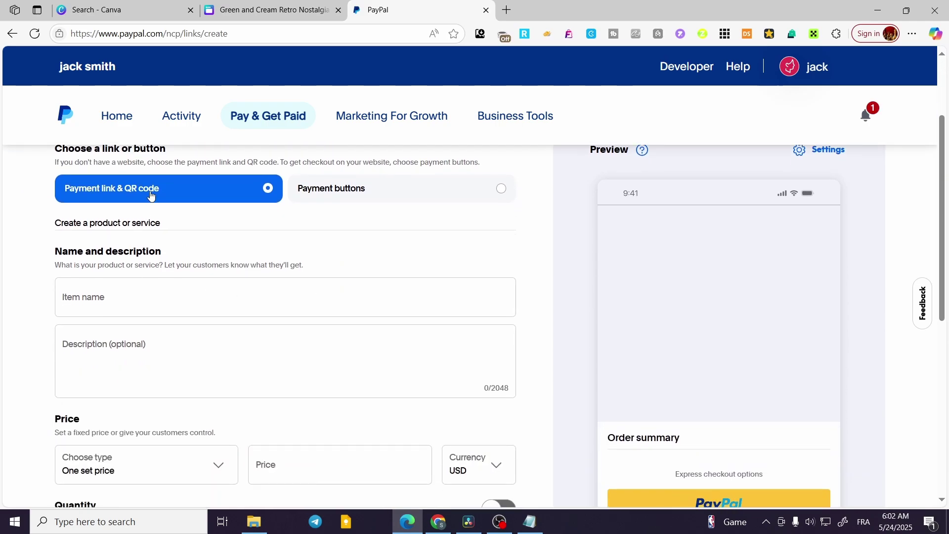
{"action": "scroll", "coordinate": [151, 197], "scroll_direction": "down", "scroll_amount": 3}
{"action": "scroll", "coordinate": [356, 316], "scroll_direction": "up", "scroll_amount": 6}
{"action": "left_click", "coordinate": [374, 312]}
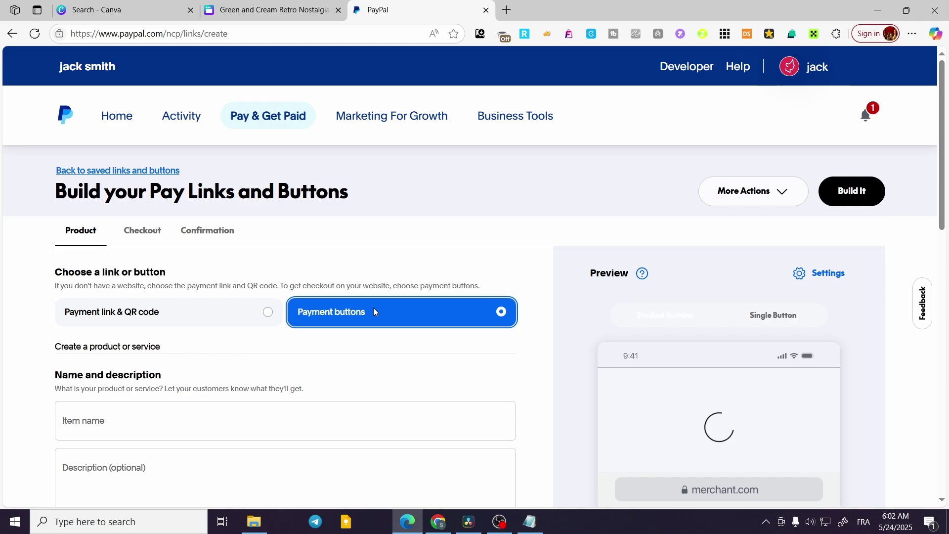
{"action": "left_click", "coordinate": [790, 328]}
{"action": "scroll", "coordinate": [231, 335], "scroll_direction": "down", "scroll_amount": 10}
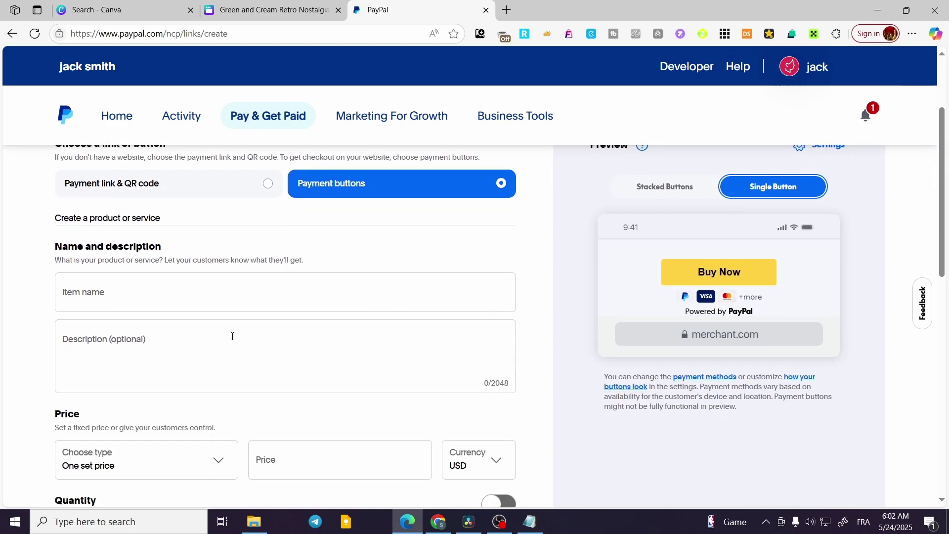
{"action": "scroll", "coordinate": [166, 412], "scroll_direction": "up", "scroll_amount": 10}
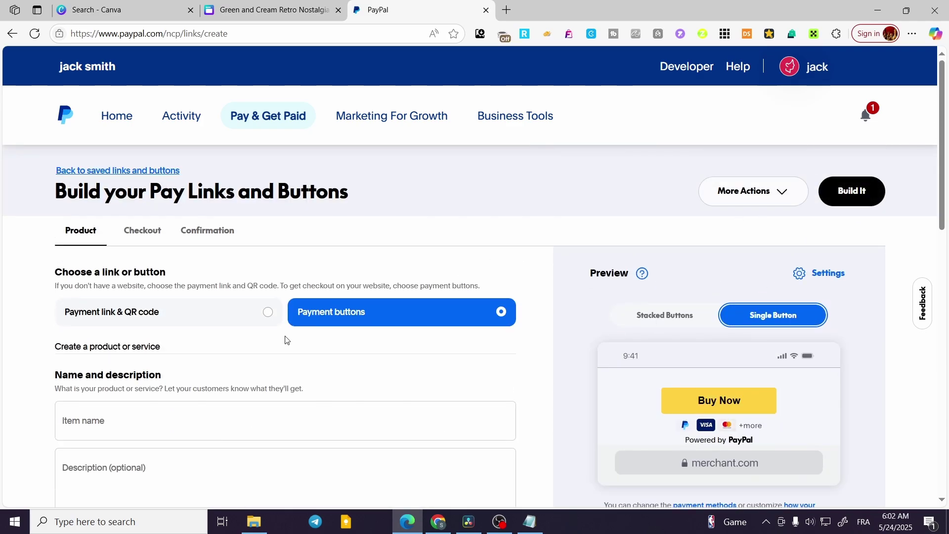
{"action": "scroll", "coordinate": [176, 425], "scroll_direction": "down", "scroll_amount": 1}
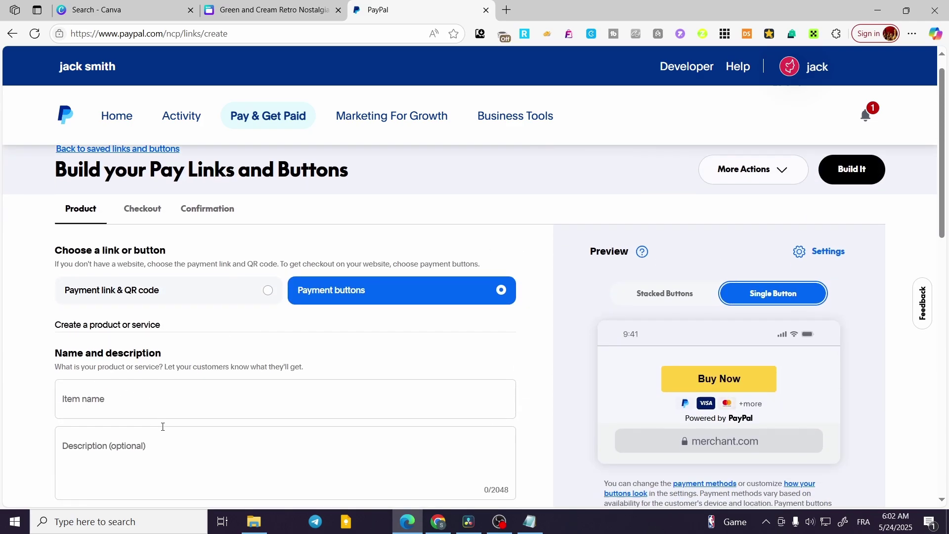
Set the item name to item1 and the price to 15 USD, keeping One set price.
{"action": "left_click", "coordinate": [159, 347]}
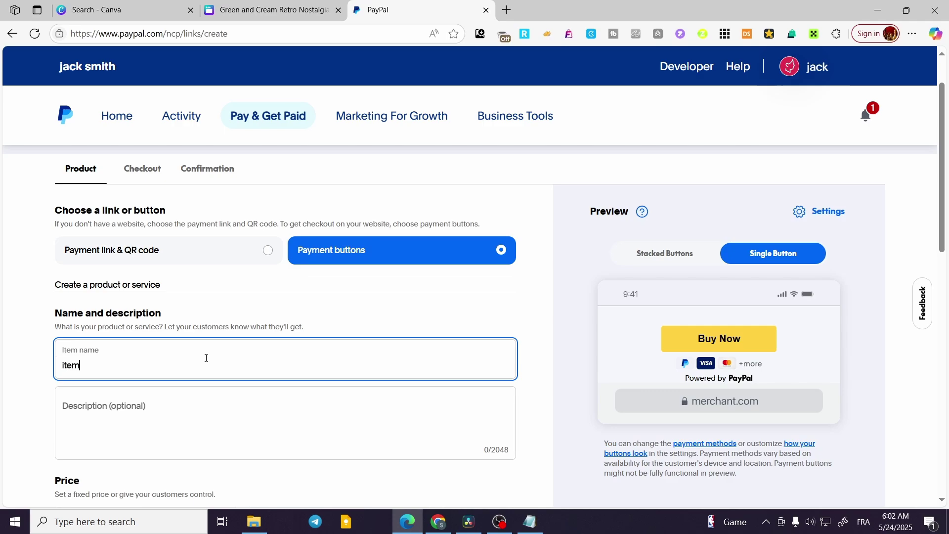
{"action": "scroll", "coordinate": [216, 356], "scroll_direction": "down", "scroll_amount": 3}
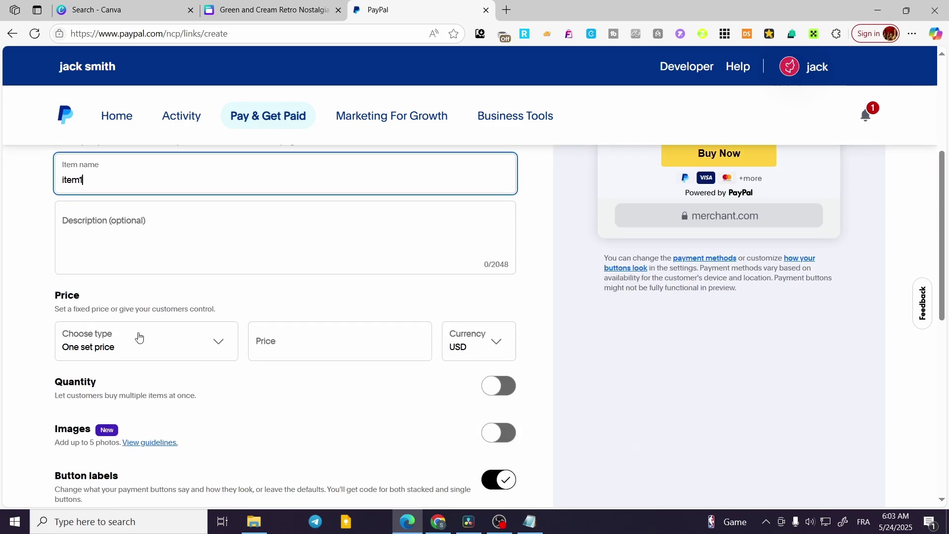
{"action": "left_click", "coordinate": [297, 336]}
{"action": "type", "text": "15"}
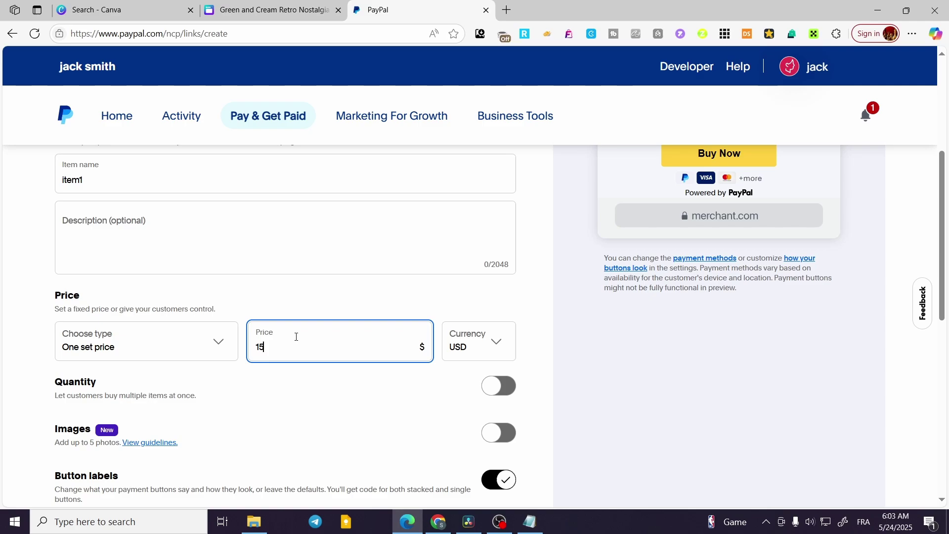
{"action": "left_click", "coordinate": [123, 351]}
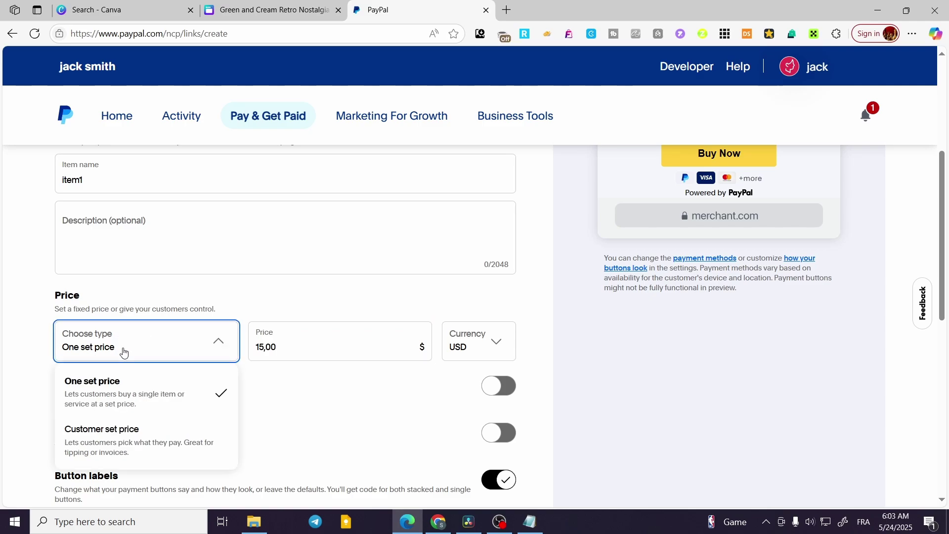
{"action": "left_click", "coordinate": [124, 350]}
{"action": "left_click", "coordinate": [386, 298]}
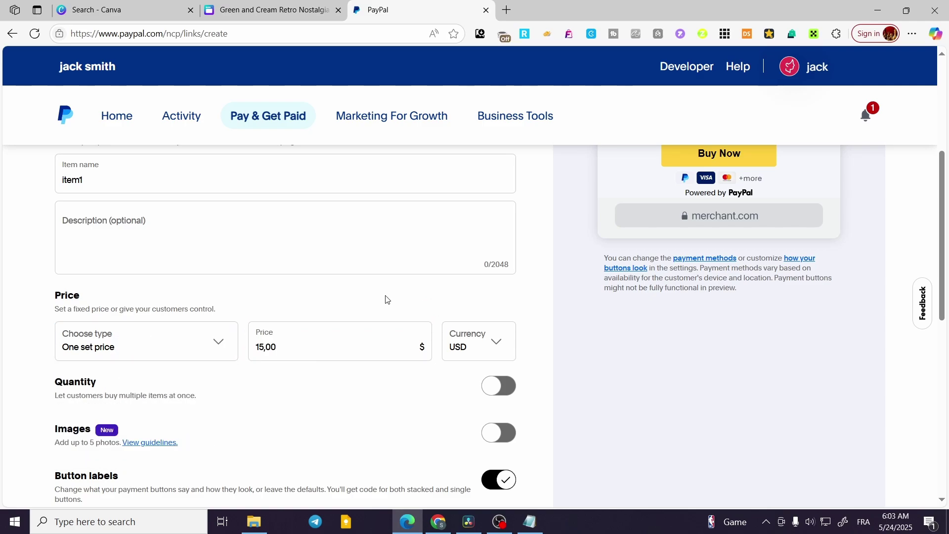
{"action": "scroll", "coordinate": [277, 318], "scroll_direction": "down", "scroll_amount": 3}
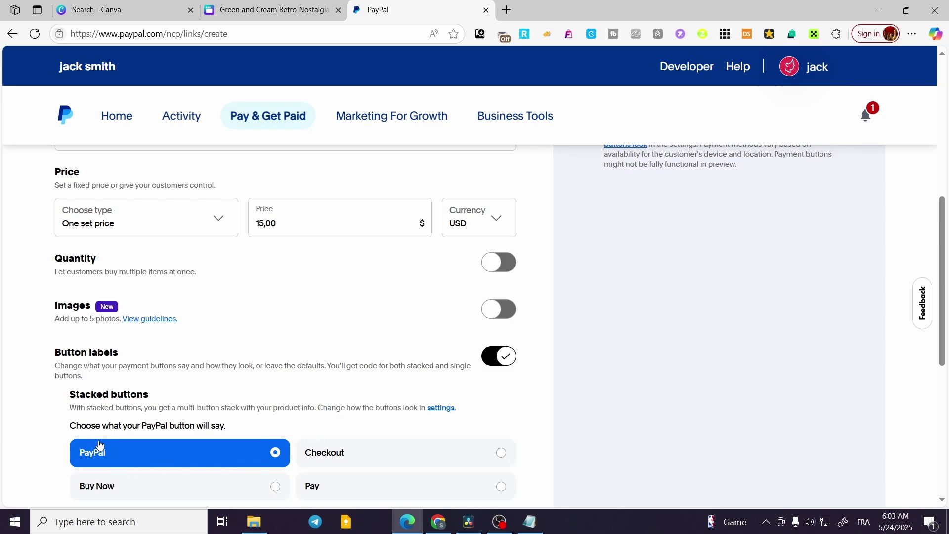
{"action": "scroll", "coordinate": [139, 422], "scroll_direction": "down", "scroll_amount": 1}
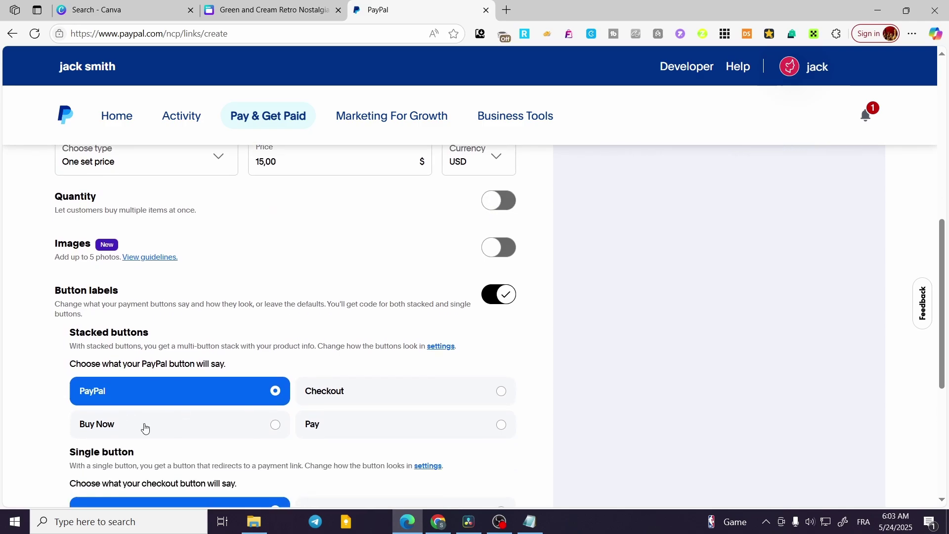
{"action": "scroll", "coordinate": [475, 415], "scroll_direction": "up", "scroll_amount": 5}
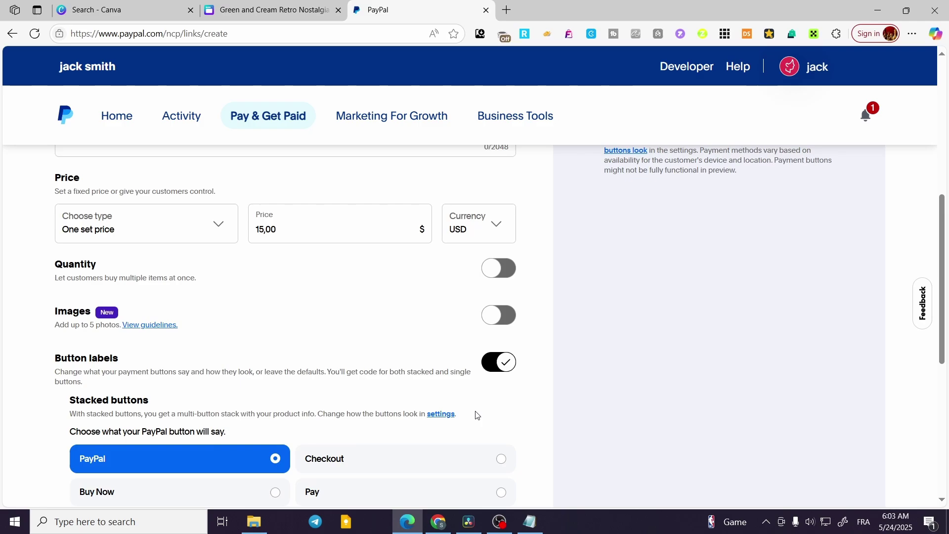
{"action": "scroll", "coordinate": [700, 294], "scroll_direction": "up", "scroll_amount": 2}
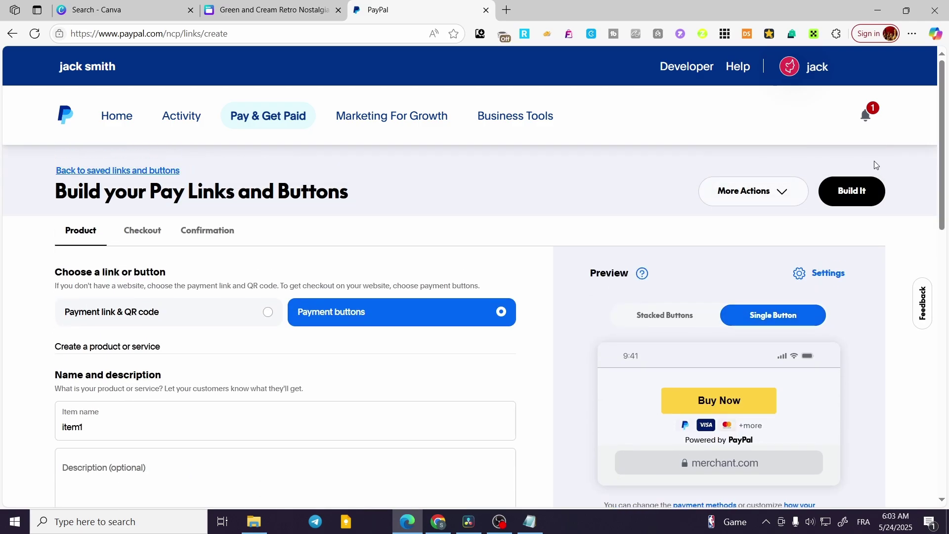
{"action": "scroll", "coordinate": [266, 418], "scroll_direction": "down", "scroll_amount": 8}
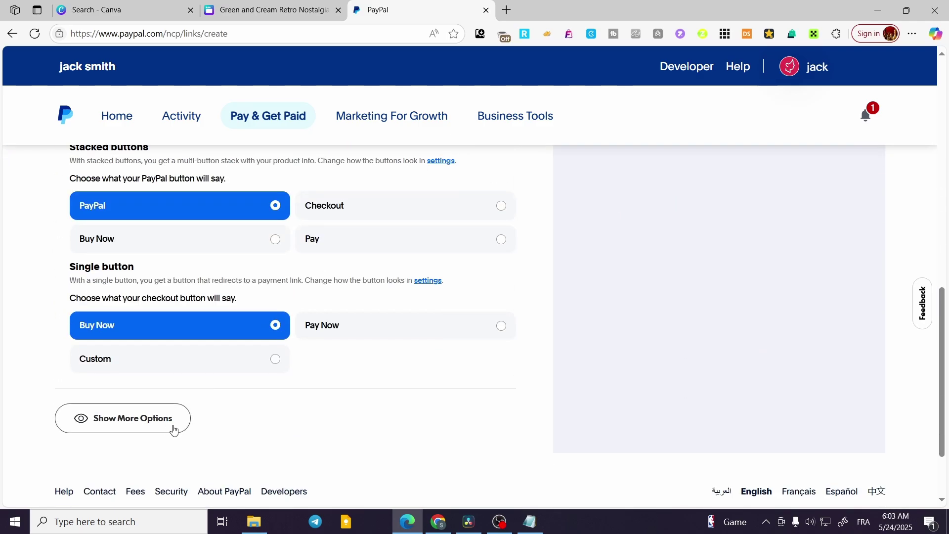
{"action": "scroll", "coordinate": [234, 424], "scroll_direction": "up", "scroll_amount": 10}
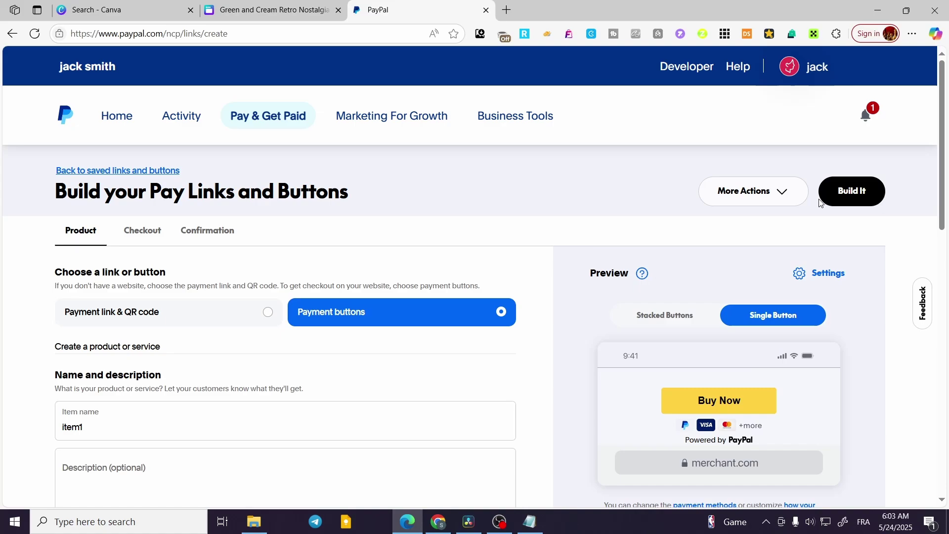
Build the item1 button and review its code, switching from React back to HTML.
{"action": "left_click", "coordinate": [848, 189]}
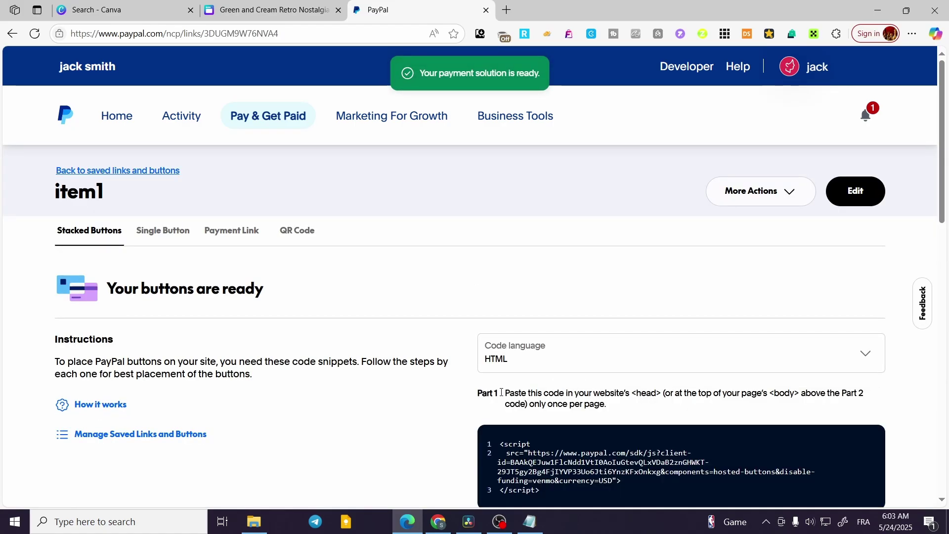
{"action": "left_click", "coordinate": [555, 358]}
{"action": "left_click", "coordinate": [551, 428]}
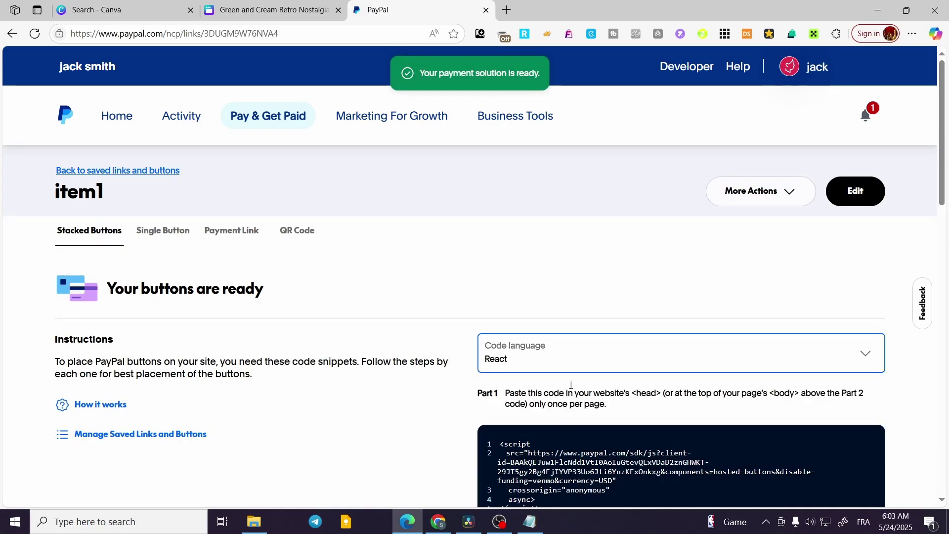
{"action": "left_click", "coordinate": [578, 361]}
{"action": "left_click", "coordinate": [575, 394]}
{"action": "scroll", "coordinate": [419, 460], "scroll_direction": "down", "scroll_amount": 3}
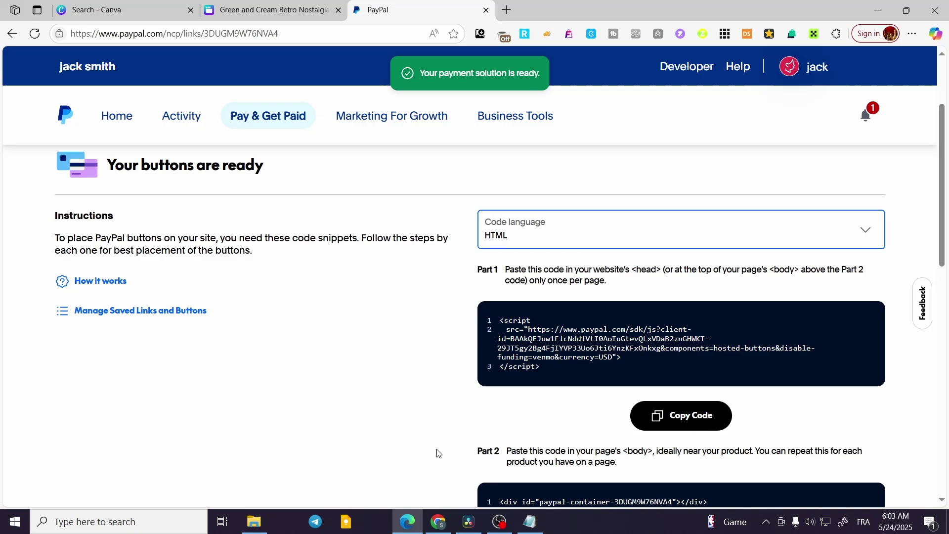
{"action": "scroll", "coordinate": [588, 390], "scroll_direction": "down", "scroll_amount": 3}
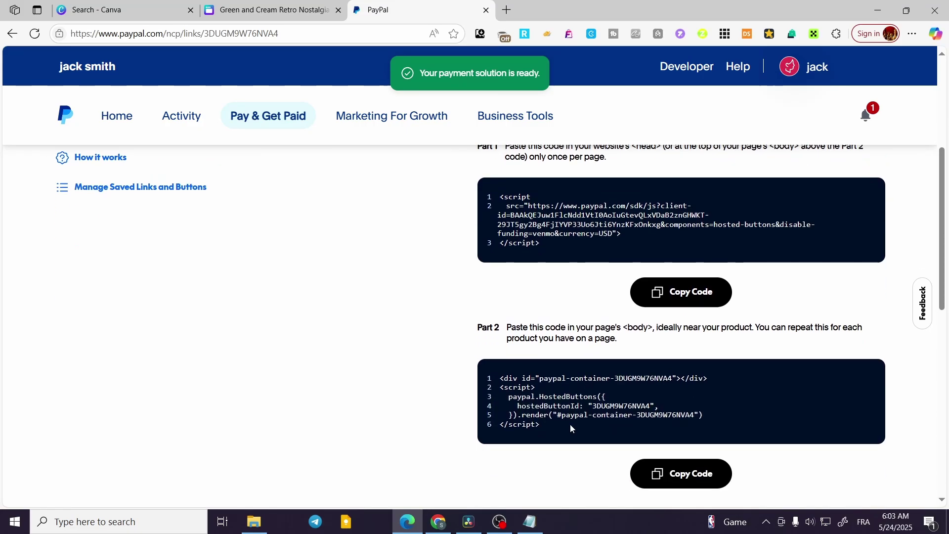
{"action": "scroll", "coordinate": [555, 442], "scroll_direction": "up", "scroll_amount": 3}
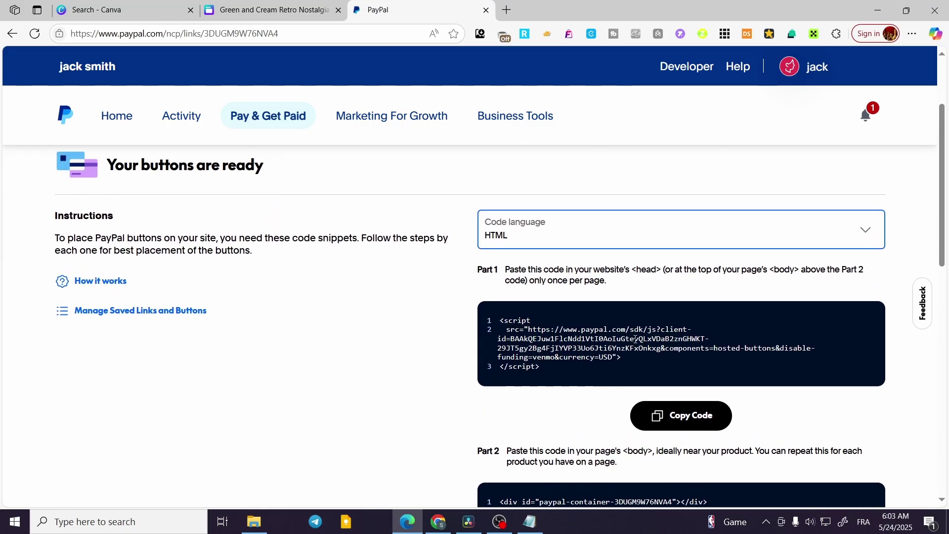
{"action": "scroll", "coordinate": [633, 347], "scroll_direction": "up", "scroll_amount": 3}
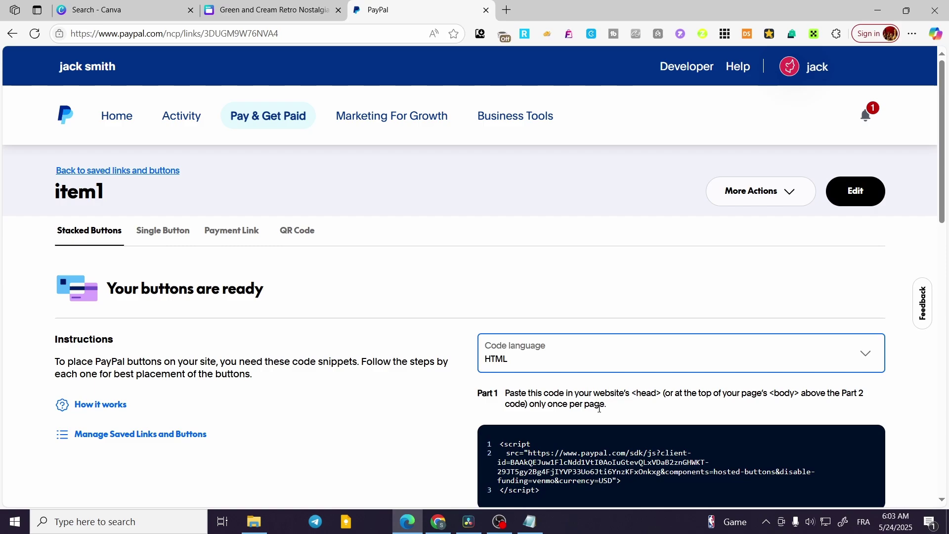
{"action": "scroll", "coordinate": [600, 409], "scroll_direction": "down", "scroll_amount": 1}
Check the Single Button code, then copy the item1 payment link from Payment Link.
{"action": "left_click", "coordinate": [163, 170]}
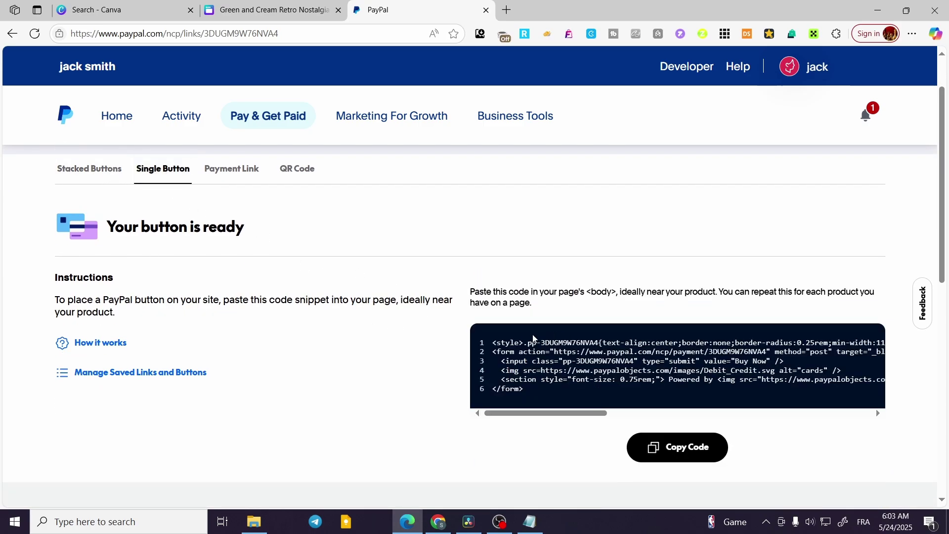
{"action": "scroll", "coordinate": [533, 339], "scroll_direction": "down", "scroll_amount": 1}
{"action": "scroll", "coordinate": [544, 336], "scroll_direction": "up", "scroll_amount": 1}
{"action": "scroll", "coordinate": [559, 333], "scroll_direction": "down", "scroll_amount": 4}
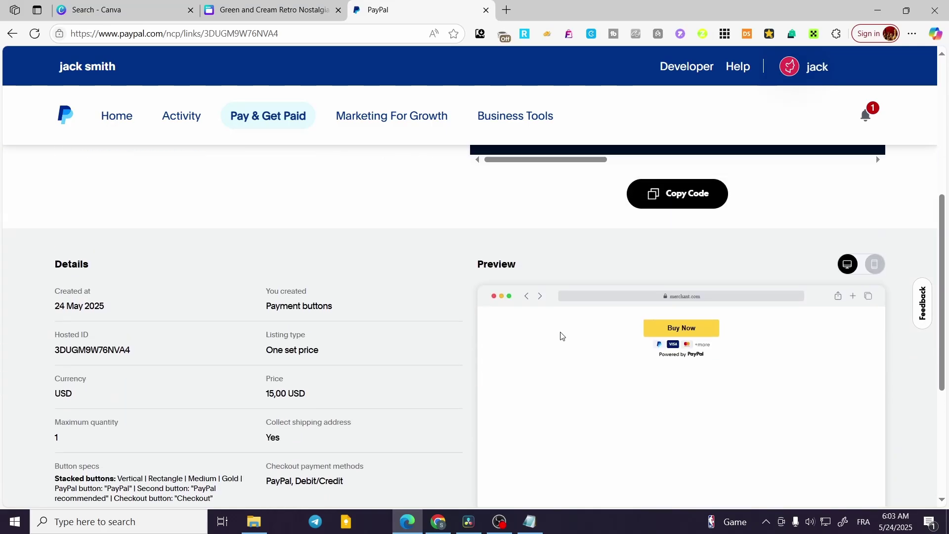
{"action": "scroll", "coordinate": [560, 336], "scroll_direction": "up", "scroll_amount": 2}
{"action": "scroll", "coordinate": [561, 337], "scroll_direction": "down", "scroll_amount": 2}
{"action": "scroll", "coordinate": [544, 337], "scroll_direction": "down", "scroll_amount": 1}
{"action": "scroll", "coordinate": [534, 337], "scroll_direction": "up", "scroll_amount": 5}
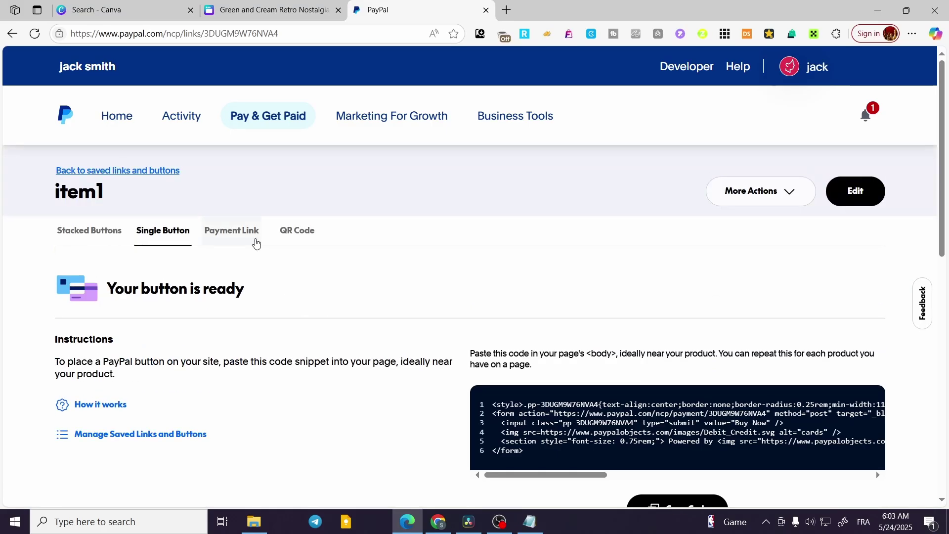
{"action": "left_click", "coordinate": [238, 236]}
{"action": "left_click", "coordinate": [693, 402]}
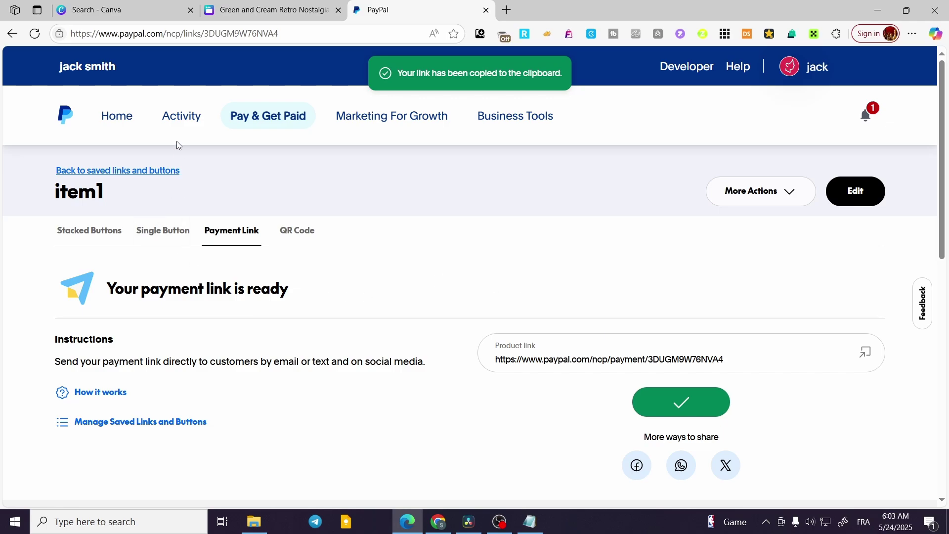
Paste the PayPal link into Canva's Embed field, add it, and drag the card above the pizza.
{"action": "left_click", "coordinate": [237, 9]}
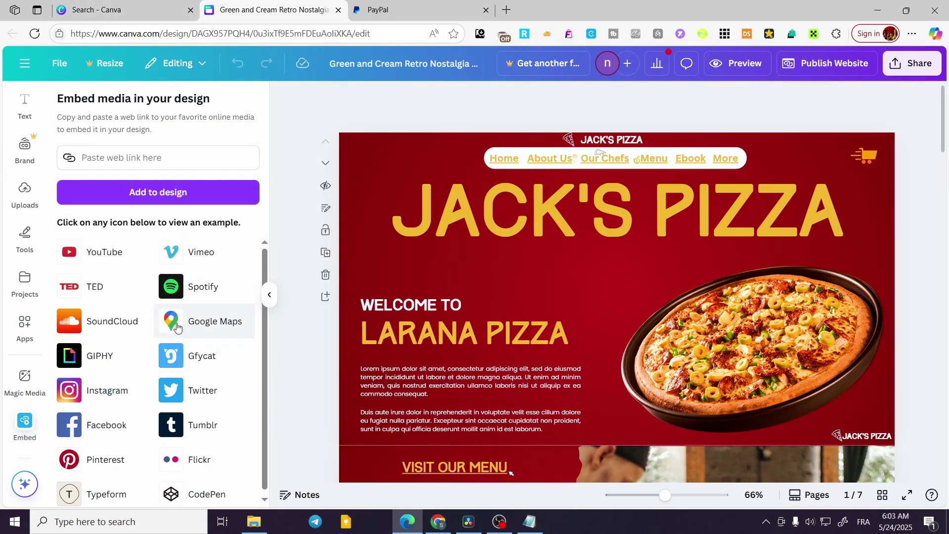
{"action": "left_click", "coordinate": [153, 157]}
{"action": "key", "text": "ctrl+v"}
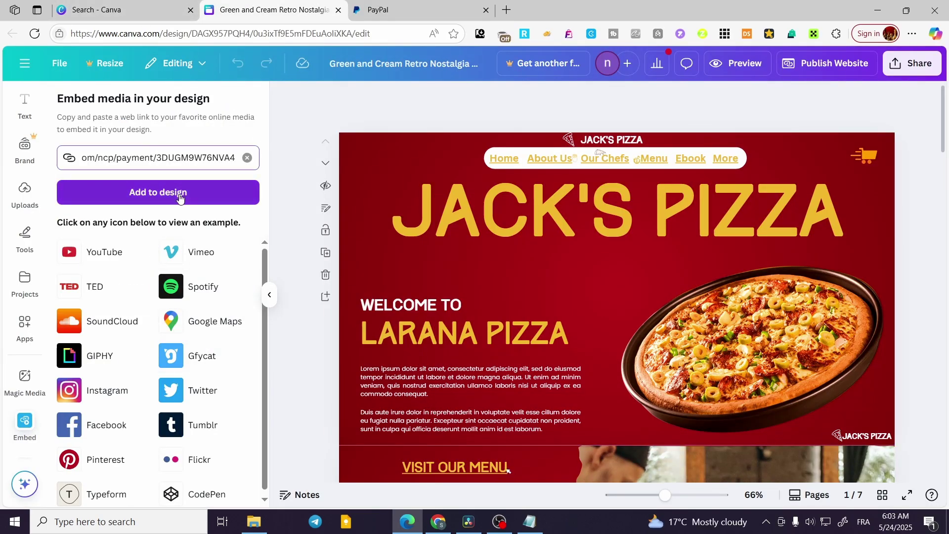
{"action": "left_click", "coordinate": [179, 198]}
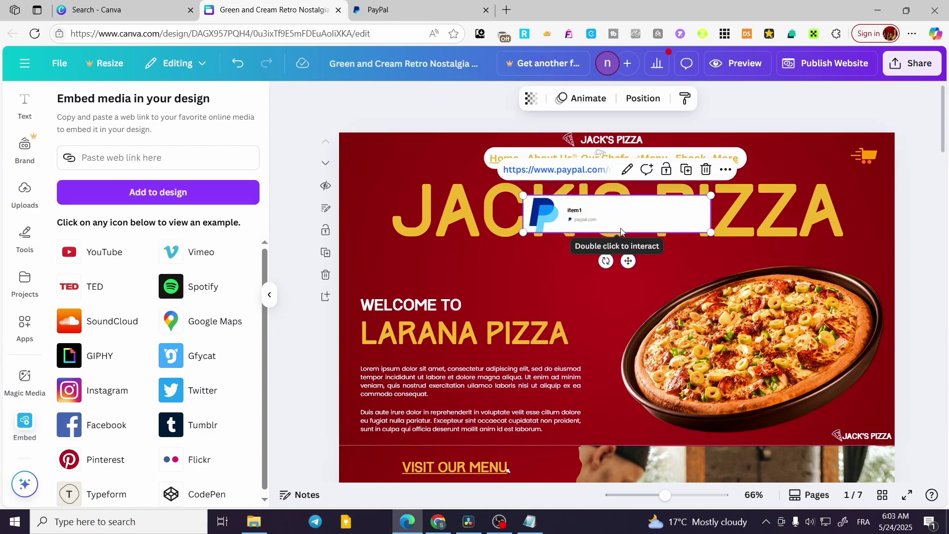
{"action": "left_click_drag", "start_coordinate": [629, 210], "coordinate": [626, 269]}
{"action": "left_click", "coordinate": [613, 439]}
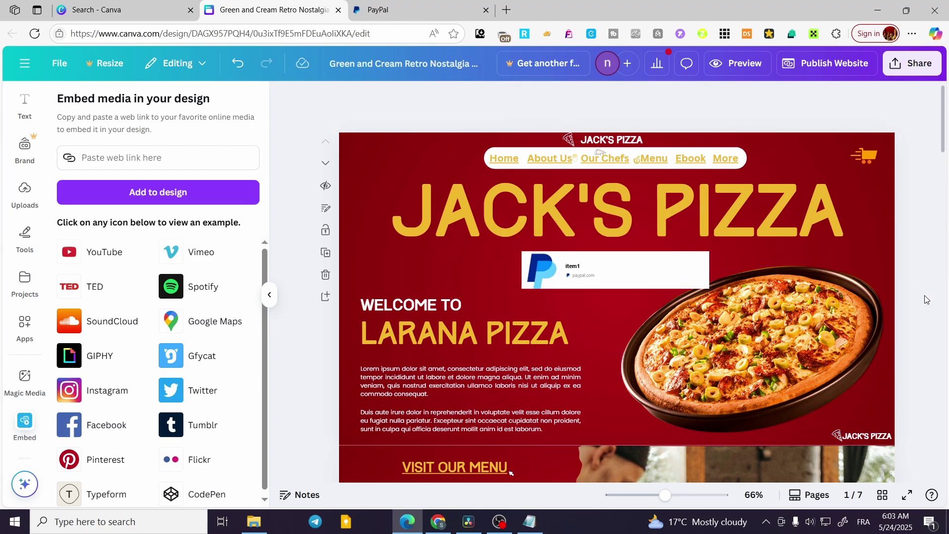
View the item1 15,00 USD checkout, close it and the design, and return Home.
{"action": "left_click", "coordinate": [613, 273]}
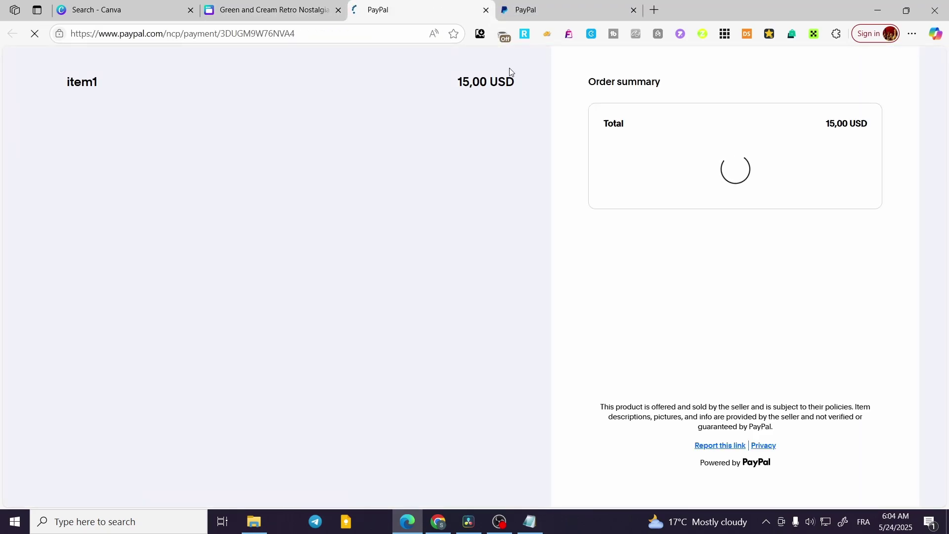
{"action": "left_click", "coordinate": [487, 11]}
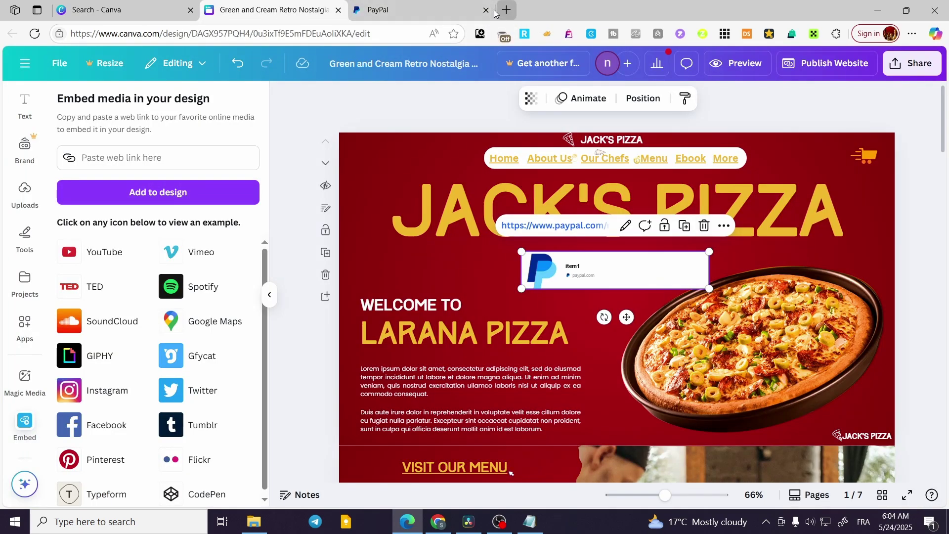
{"action": "left_click", "coordinate": [339, 10]}
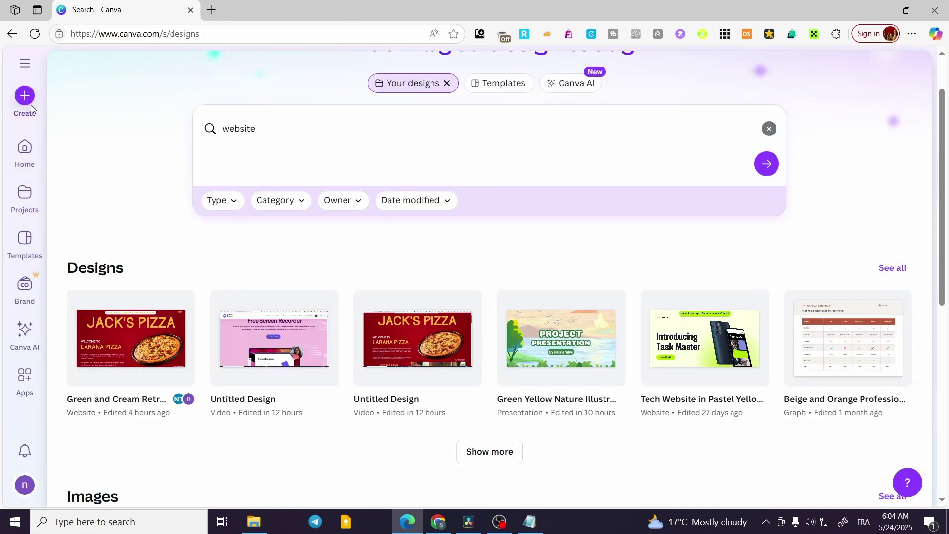
{"action": "left_click", "coordinate": [25, 148]}
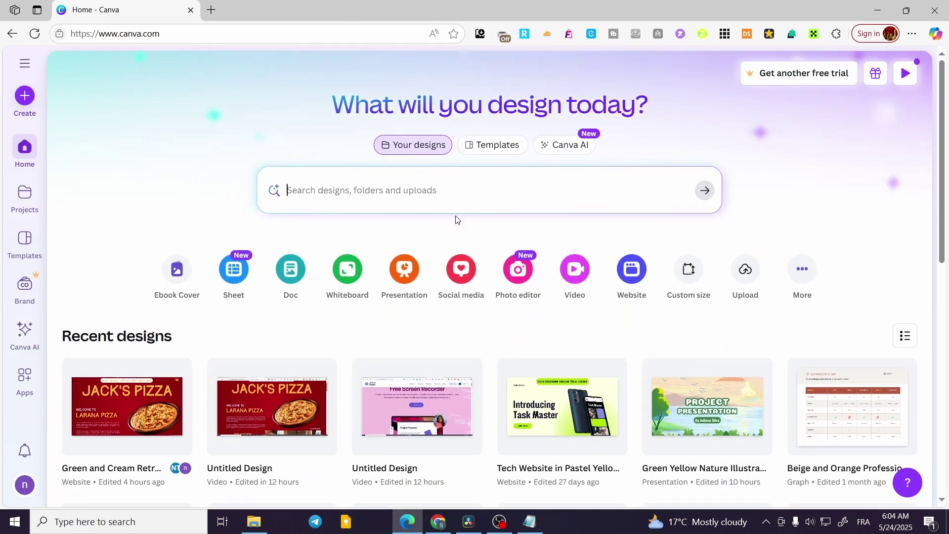